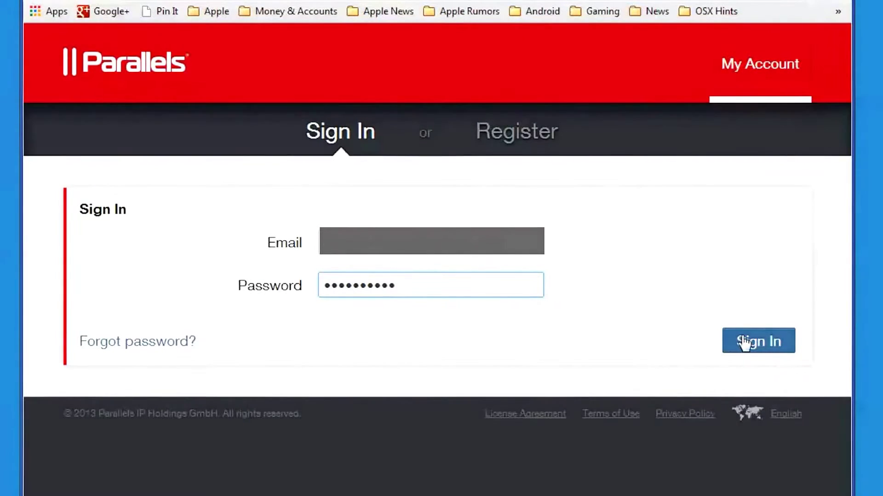
# Sign in to the Parallels account on the website and download the Parallels Access agent for Windows
pyautogui.click(743, 343)
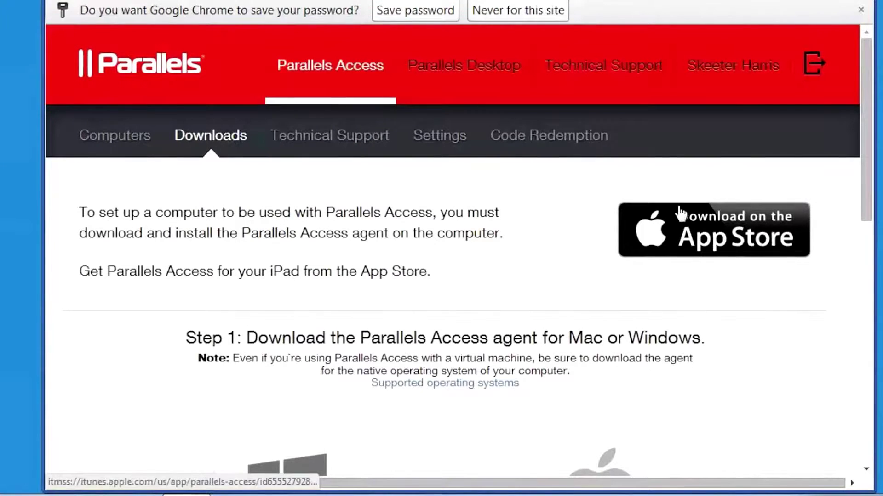
pyautogui.moveTo(861, 114); pyautogui.dragTo(859, 236)
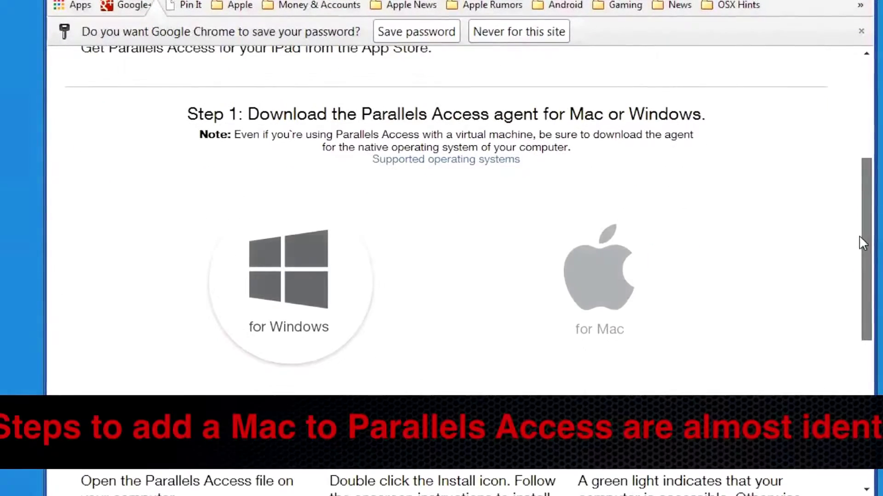
pyautogui.moveTo(353, 260)
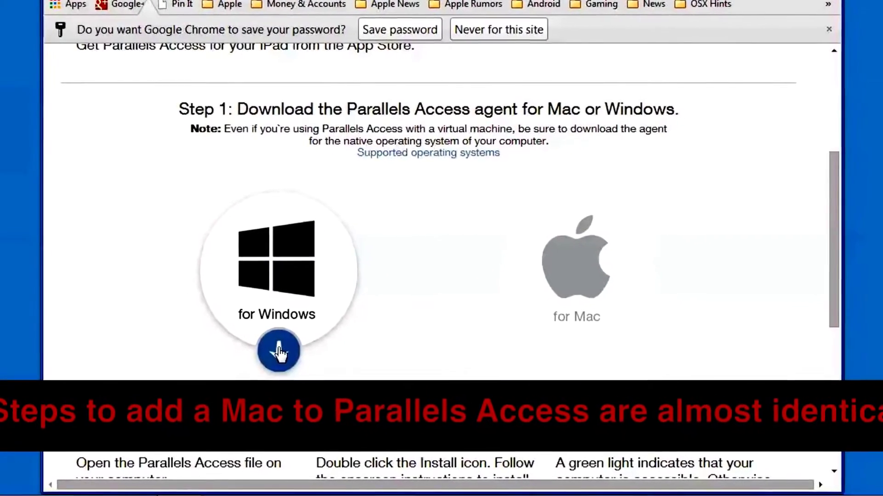
pyautogui.click(278, 352)
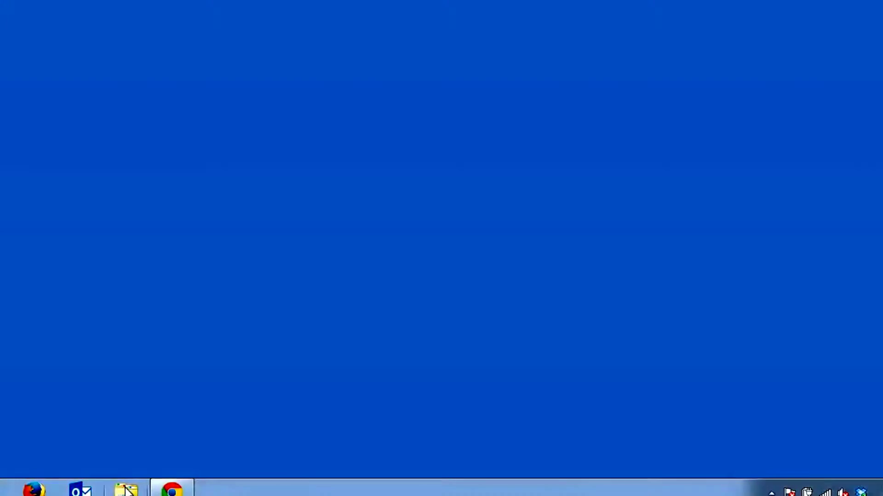
# Launch the downloaded Parallels Access installer from the Downloads folder in File Explorer
pyautogui.click(125, 488)
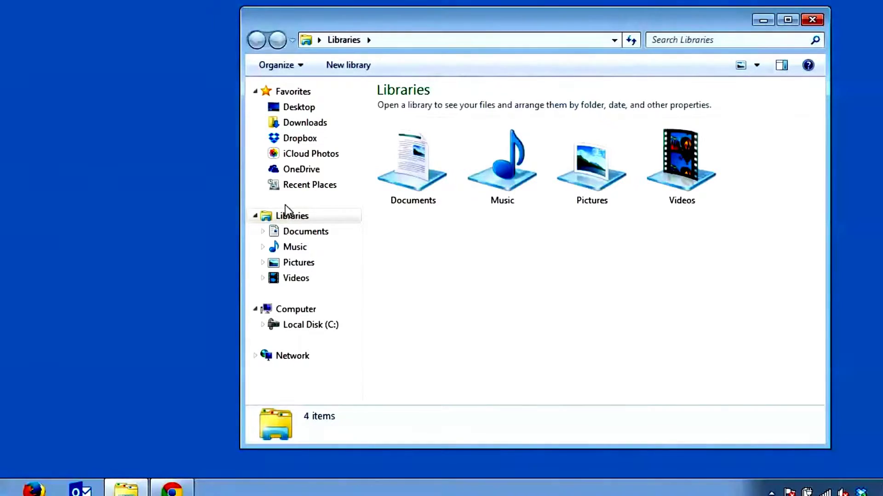
pyautogui.click(311, 130)
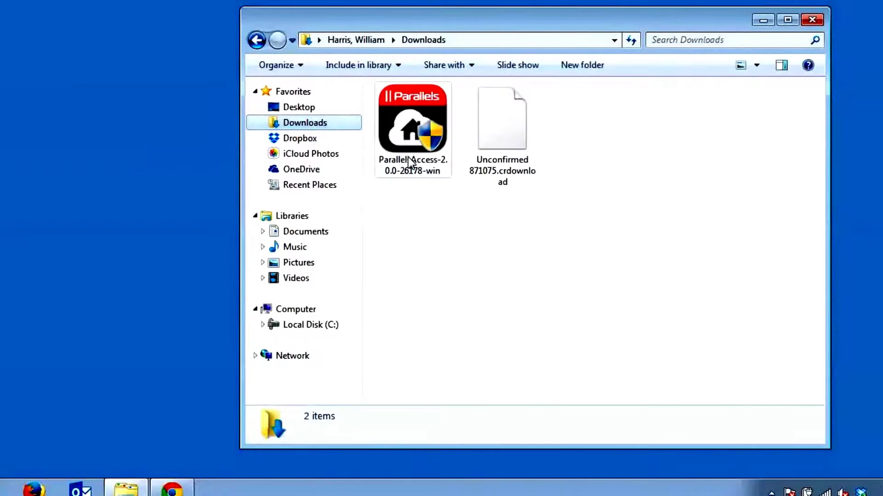
pyautogui.click(413, 134)
# Install Parallels Access in English (United States), accepting the license terms, and finish the wizard
pyautogui.doubleClick(411, 131)
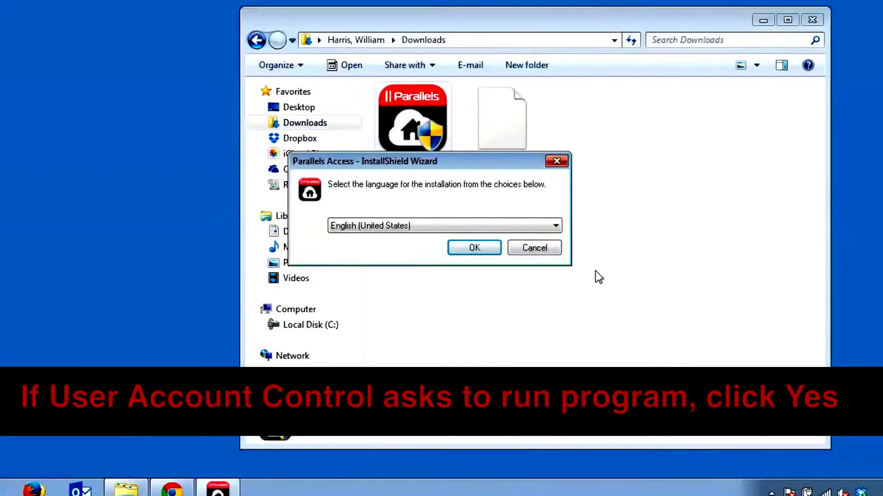
pyautogui.click(489, 246)
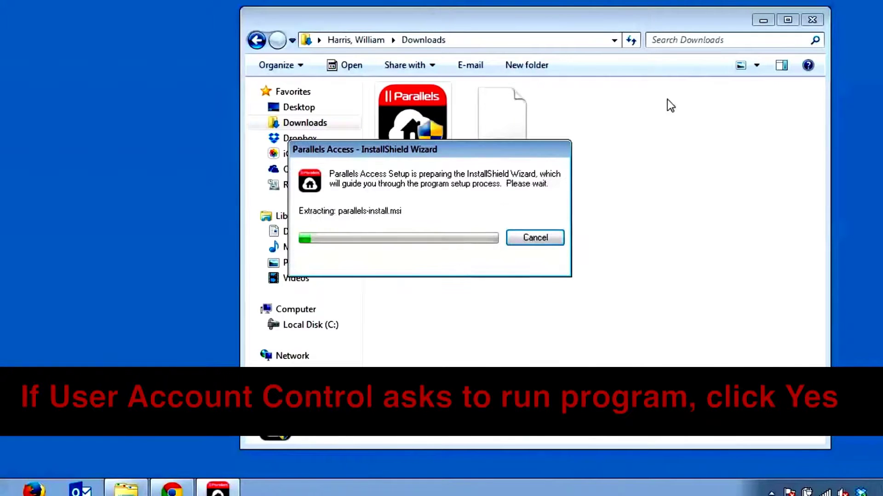
pyautogui.click(764, 21)
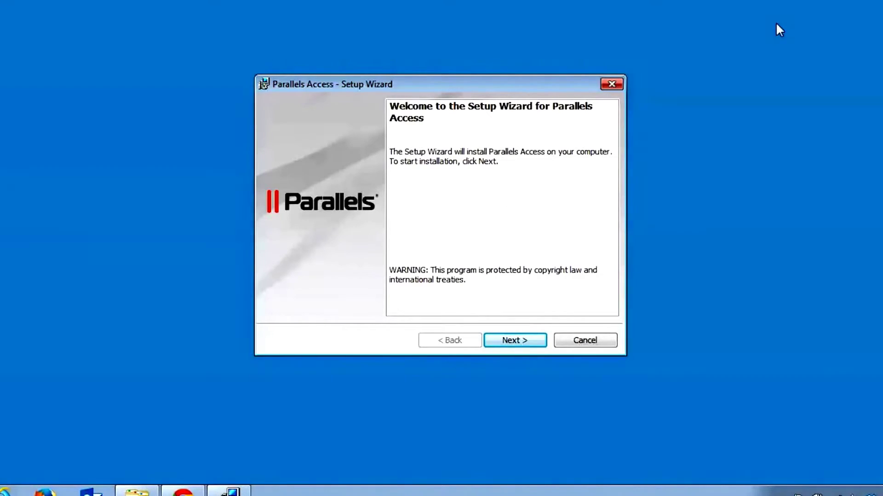
pyautogui.click(526, 339)
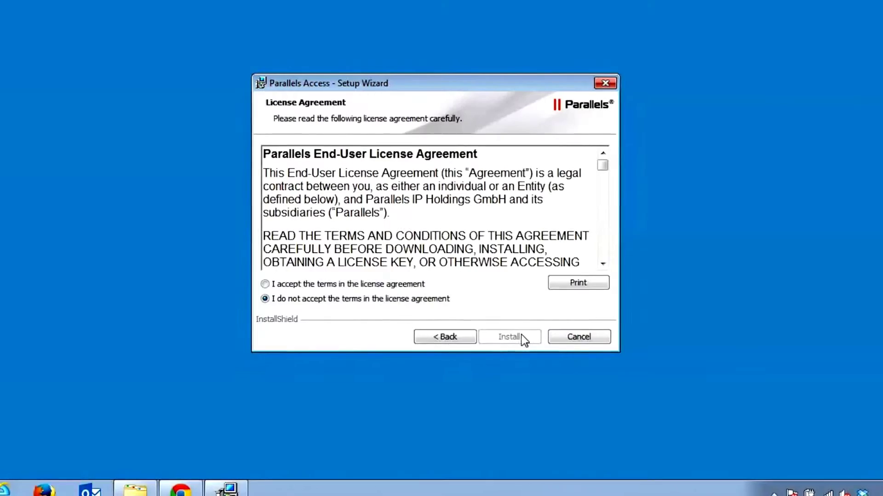
pyautogui.click(264, 284)
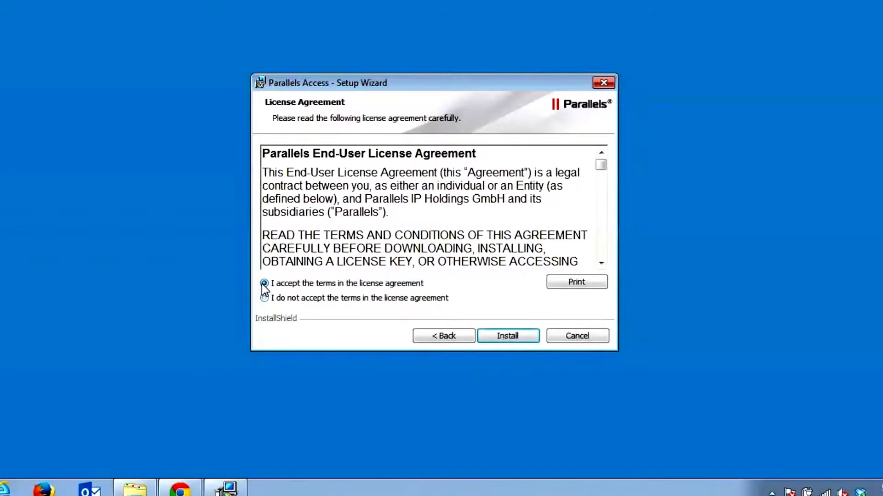
pyautogui.click(506, 336)
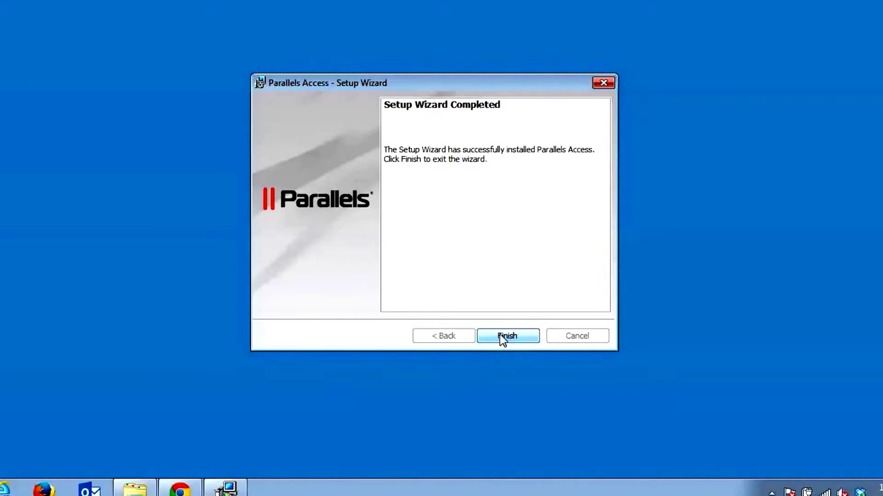
pyautogui.click(501, 336)
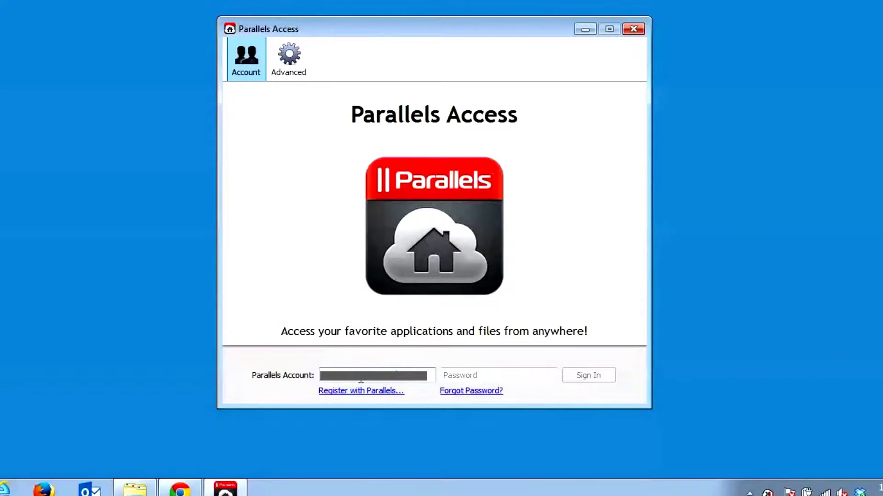
# Enter the Parallels account password in the agent and sign in
pyautogui.press('Tab')
pyautogui.write('••••••')
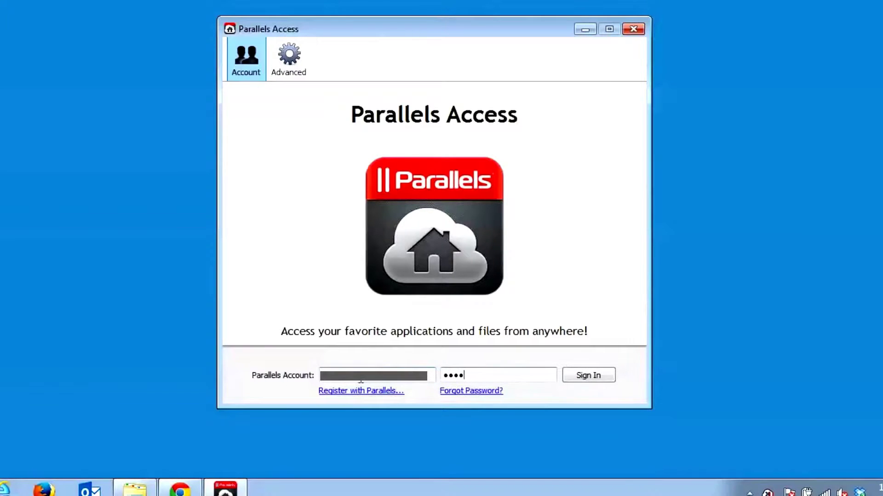
pyautogui.write('••••')
pyautogui.press('Return')
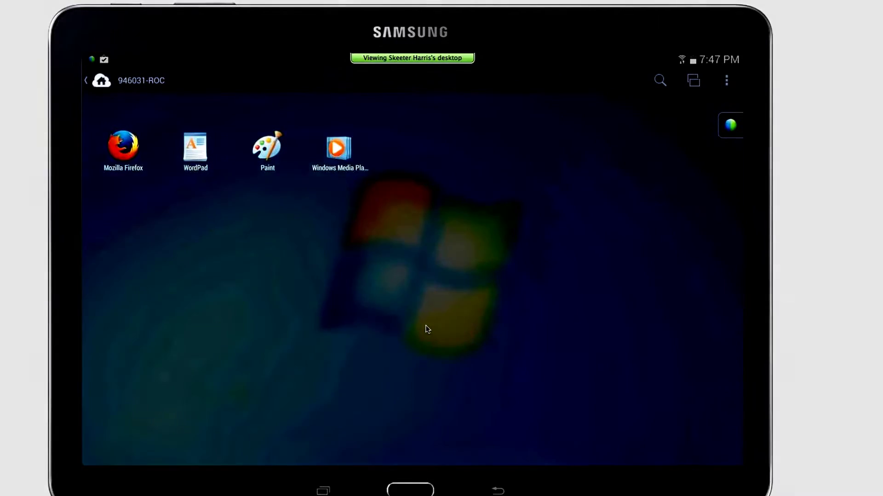
# Launch WordPad on the remote PC, then go back to the App Launcher
pyautogui.doubleClick(196, 147)
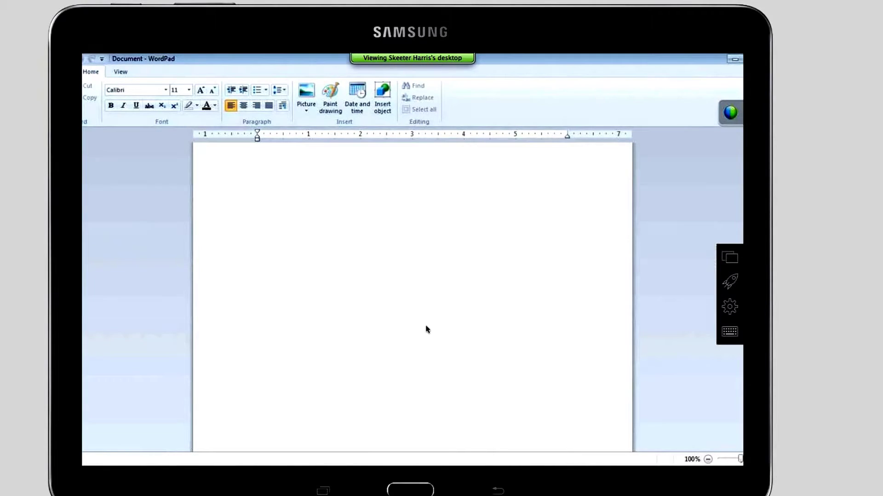
pyautogui.click(729, 281)
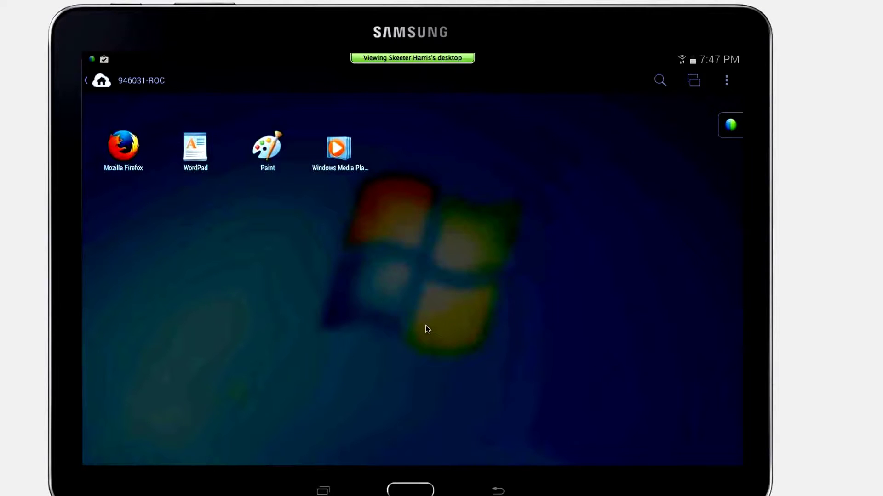
# Search the applications list for 'word', tick Word 2013 and confirm to add it to the launcher
pyautogui.moveTo(730, 125); pyautogui.dragTo(731, 299)
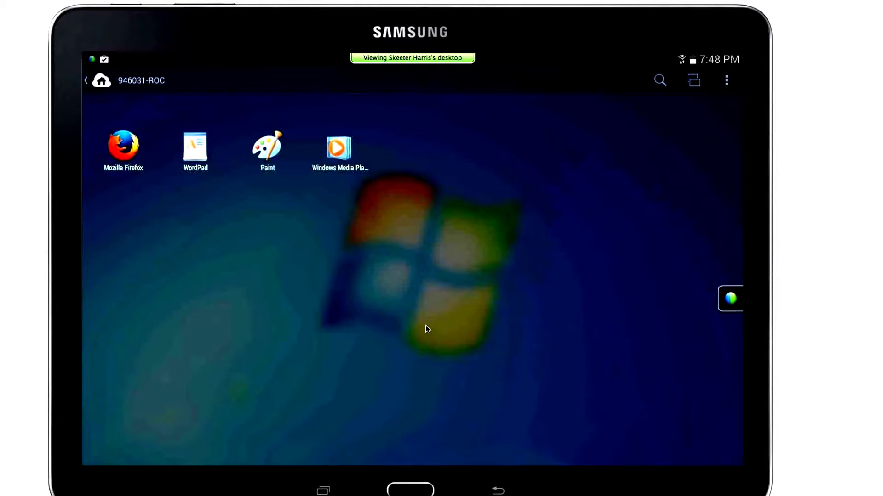
pyautogui.click(726, 80)
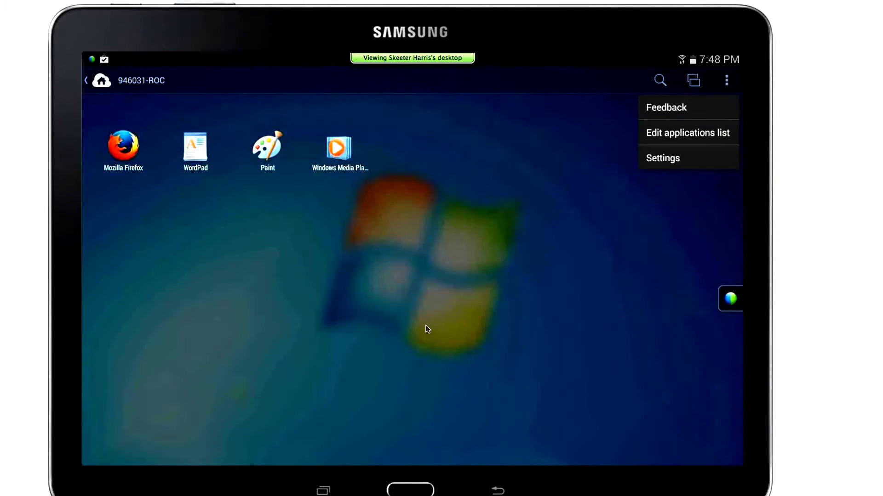
pyautogui.click(704, 133)
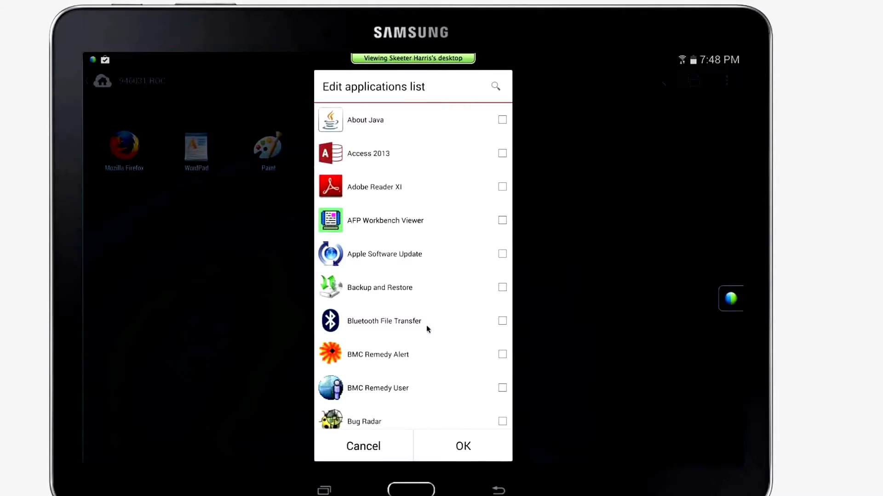
pyautogui.scroll(-3, 427, 324)
pyautogui.scroll(-1, 426, 324)
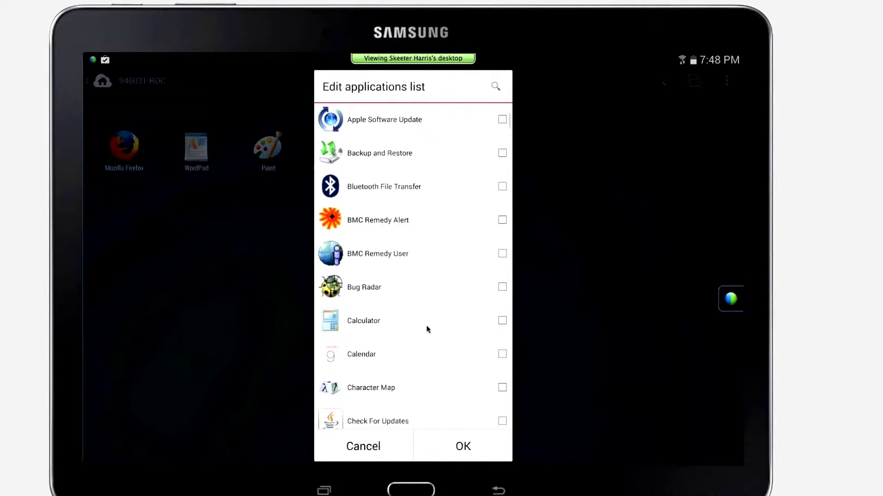
pyautogui.click(495, 86)
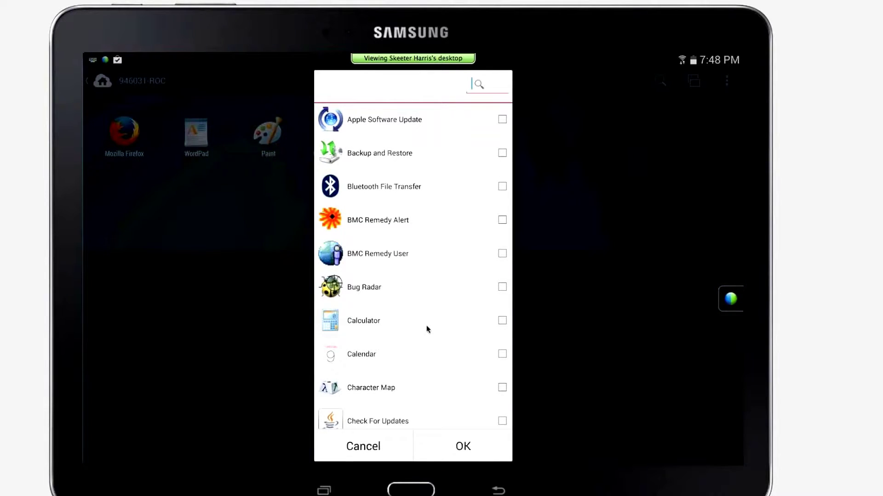
pyautogui.write('wo')
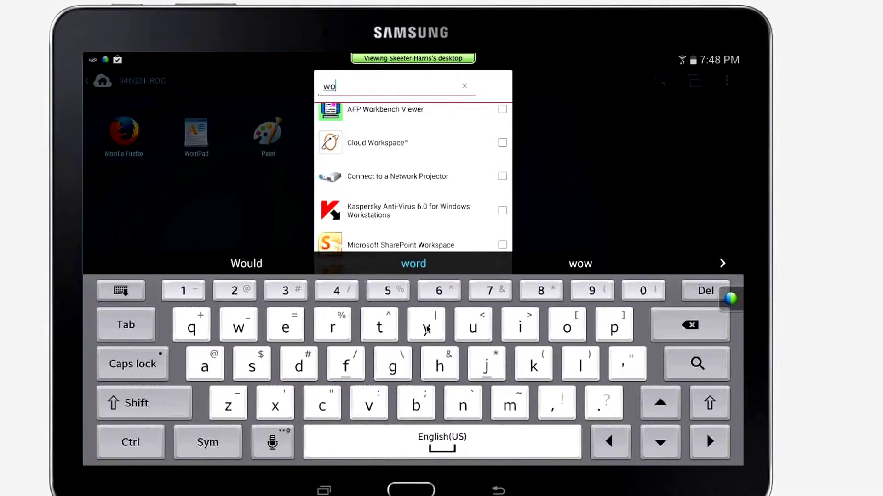
pyautogui.write('rd')
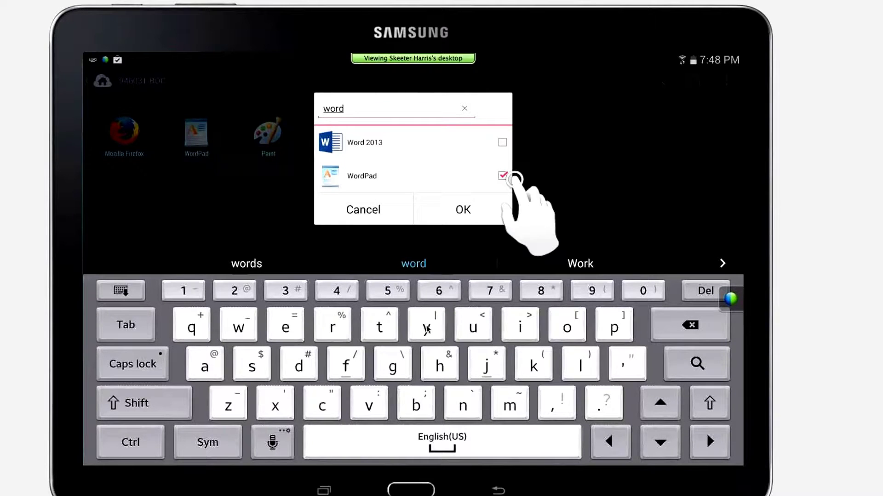
pyautogui.click(502, 142)
pyautogui.click(463, 210)
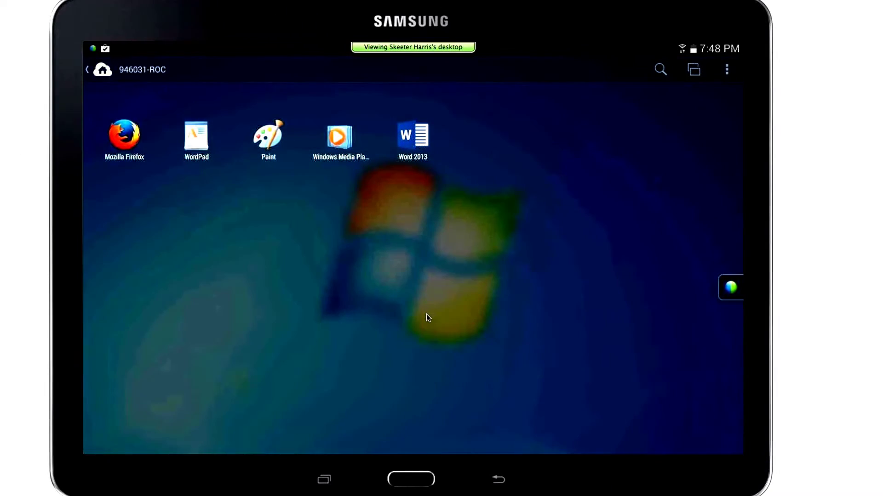
# Open Settings from the session's overflow menu
pyautogui.click(726, 69)
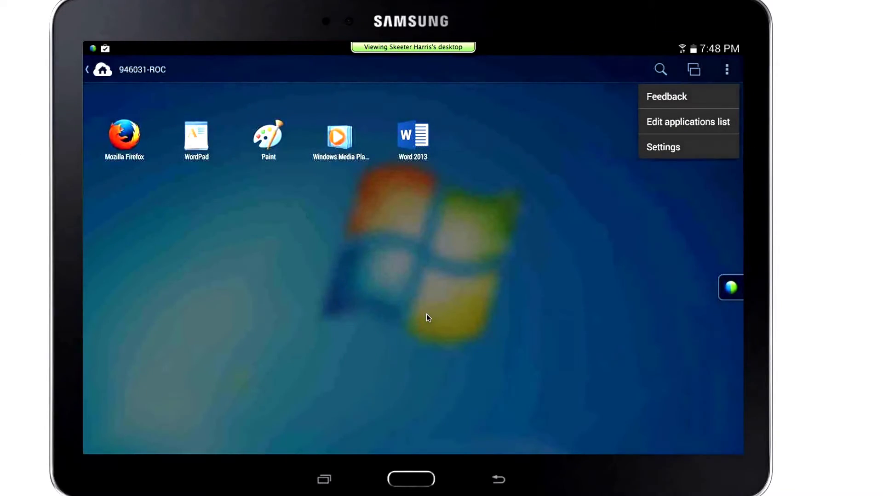
pyautogui.click(663, 147)
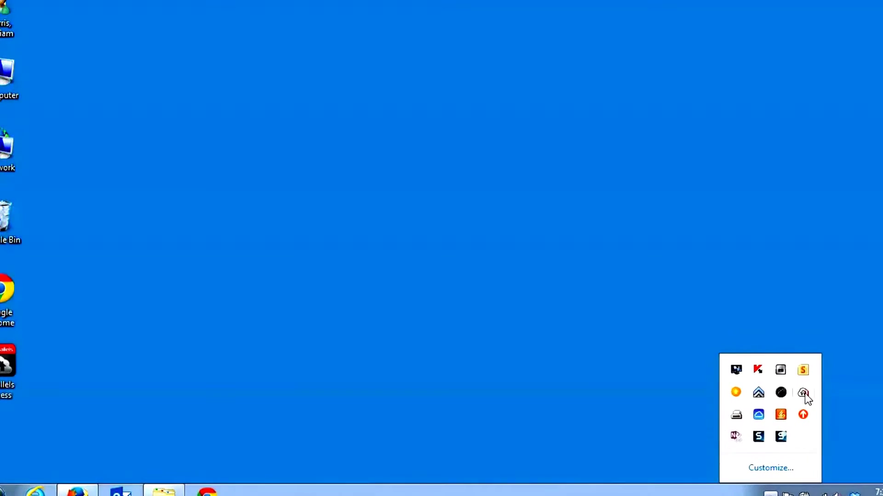
# Open the agent's Preferences from the Parallels tray icon and switch to the Advanced tab
pyautogui.rightClick(805, 395)
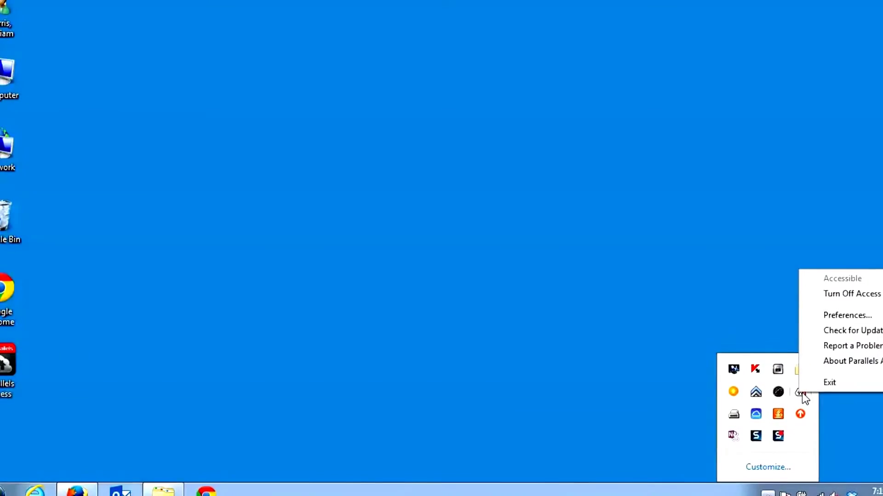
pyautogui.click(833, 312)
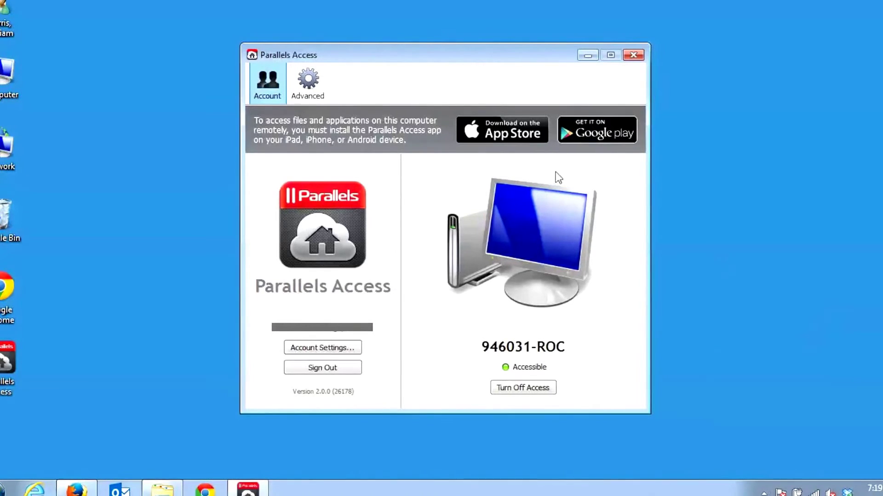
pyautogui.click(308, 82)
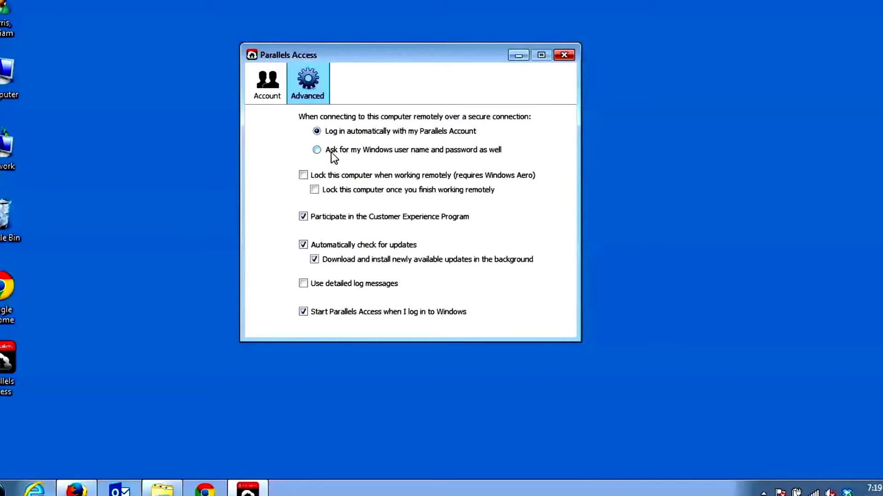
# Require the Windows user name and password too, leaving lock-during-remote-work turned off
pyautogui.click(382, 154)
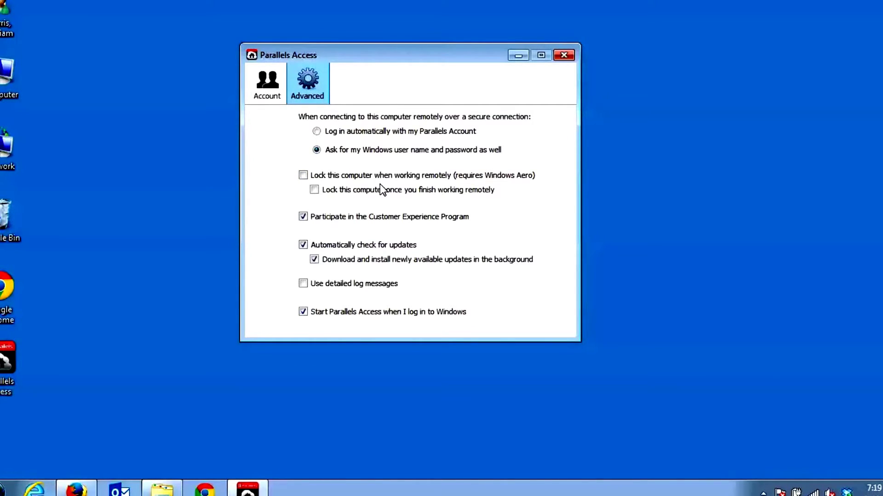
pyautogui.click(303, 175)
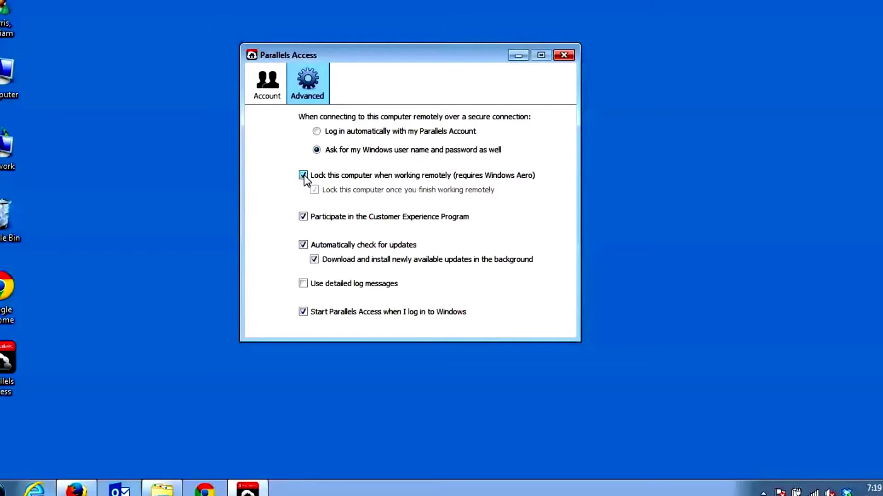
pyautogui.click(304, 175)
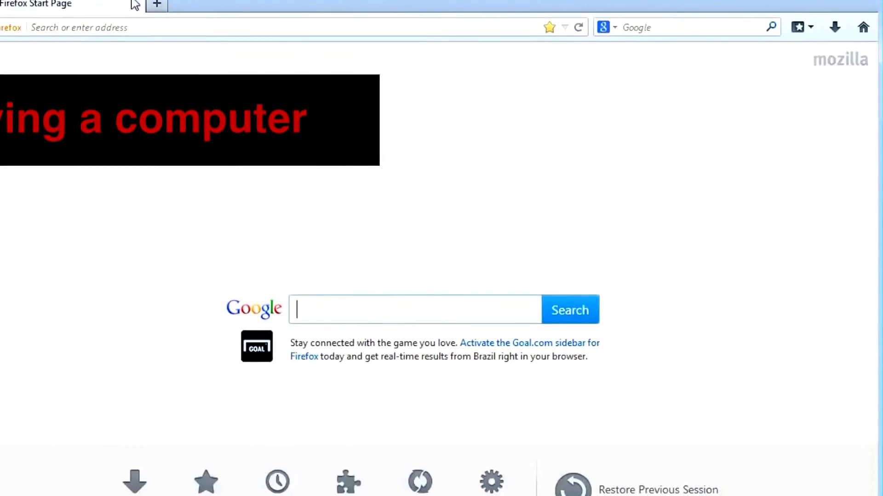
# Go to access.parallels.com in Firefox's address bar
pyautogui.click(126, 25)
pyautogui.write('acc')
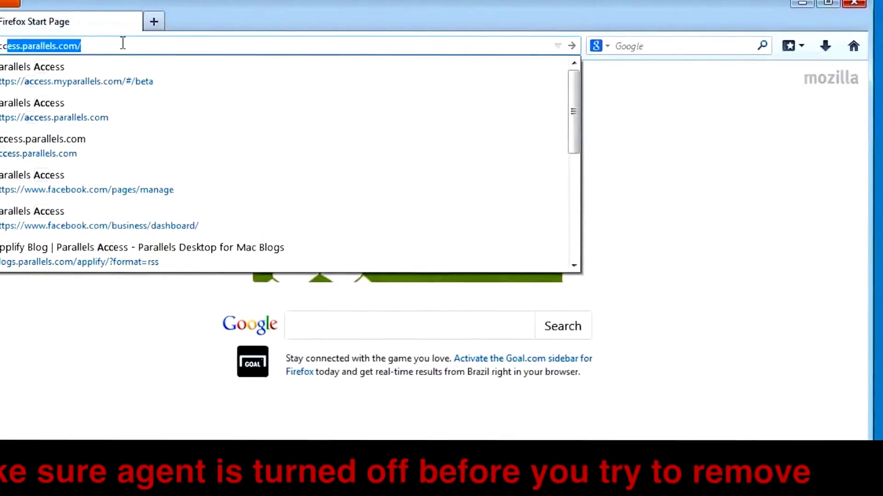
pyautogui.press('Return')
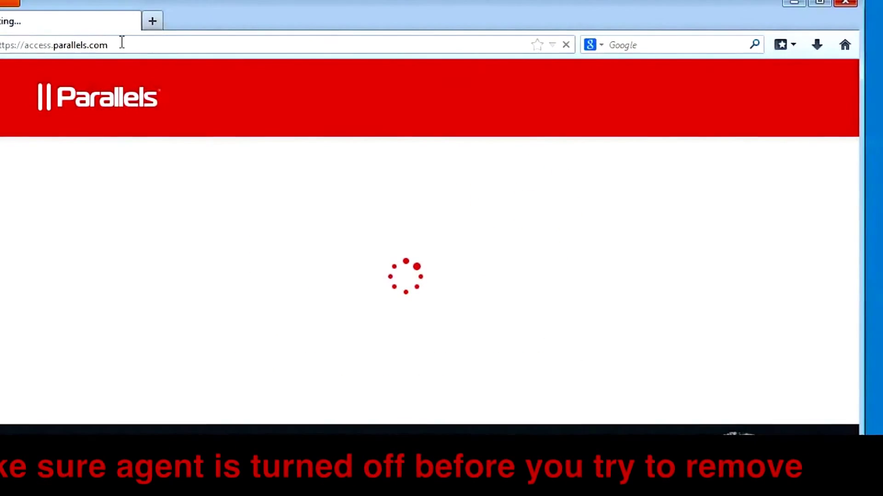